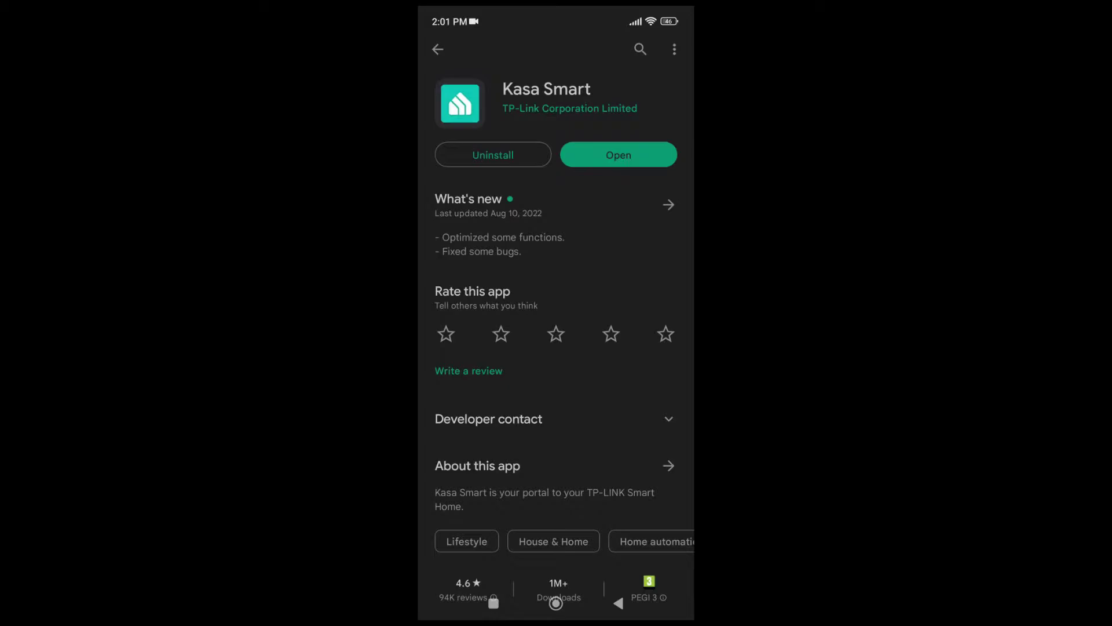
Leave the Kasa Smart store listing for the phone's home screen.
{"action": "left_click", "coordinate": [556, 603]}
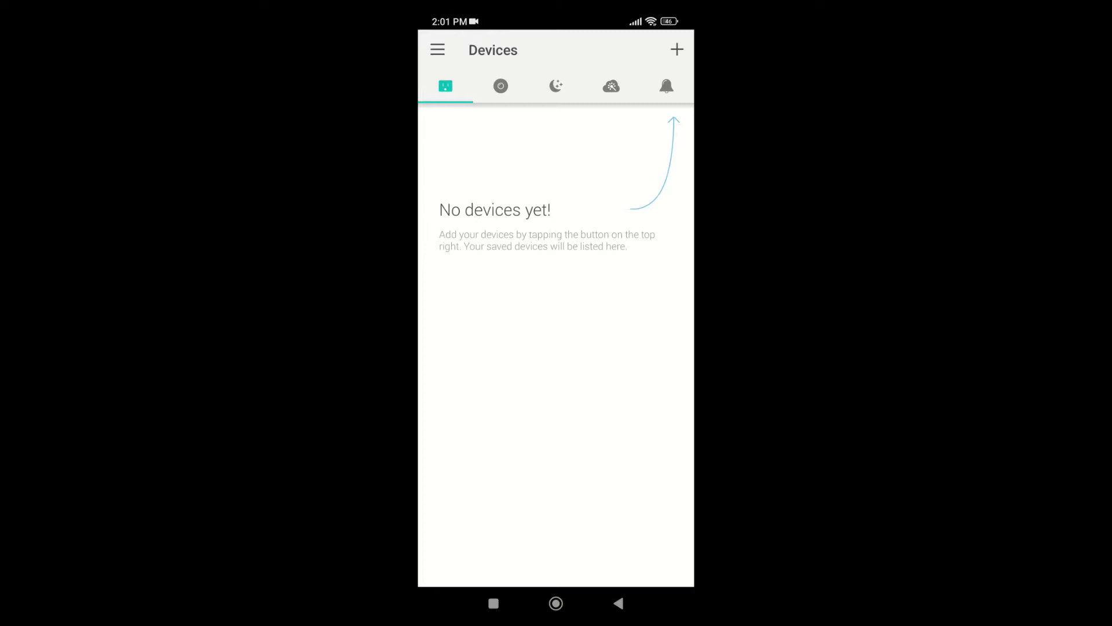
Add a single Smart Plug (HS100, HS110) device and confirm it is powered up.
{"action": "left_click", "coordinate": [676, 50]}
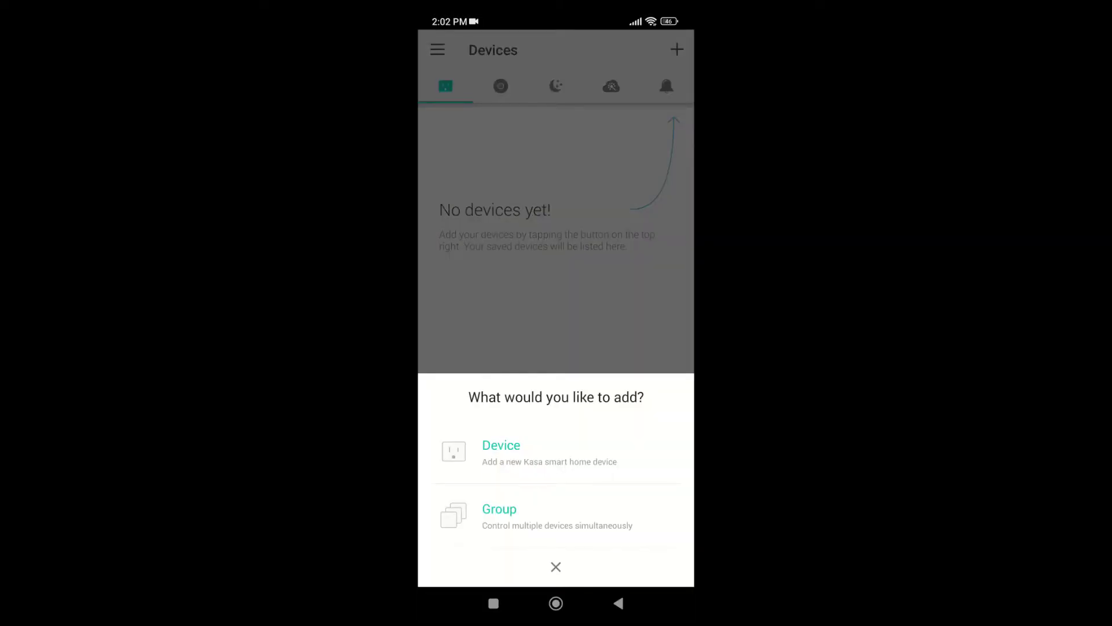
{"action": "left_click", "coordinate": [510, 451]}
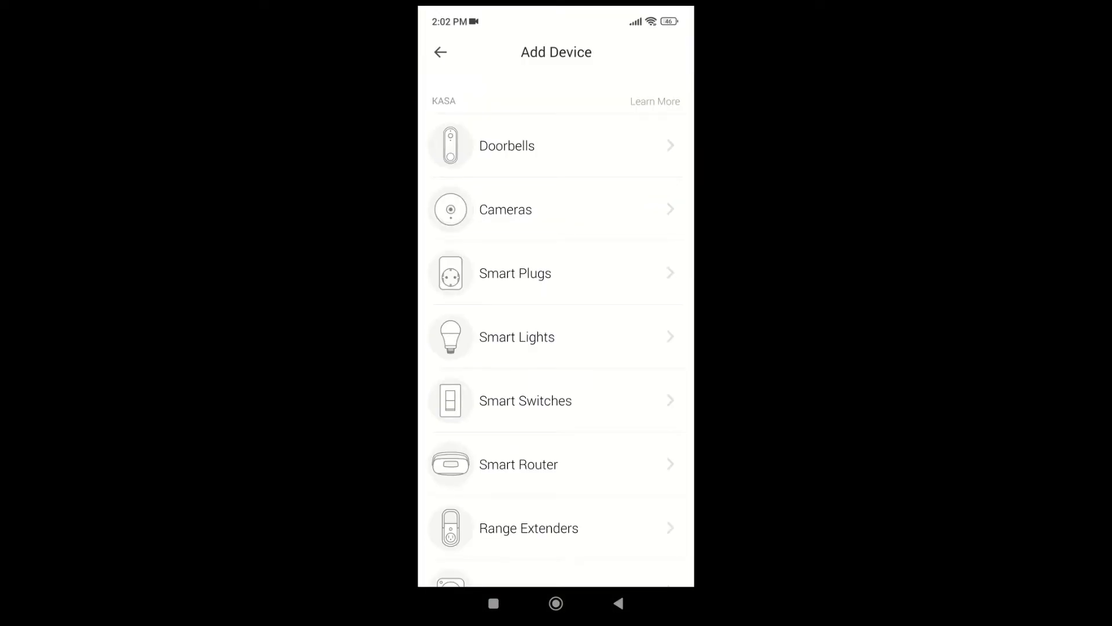
{"action": "left_click", "coordinate": [502, 274]}
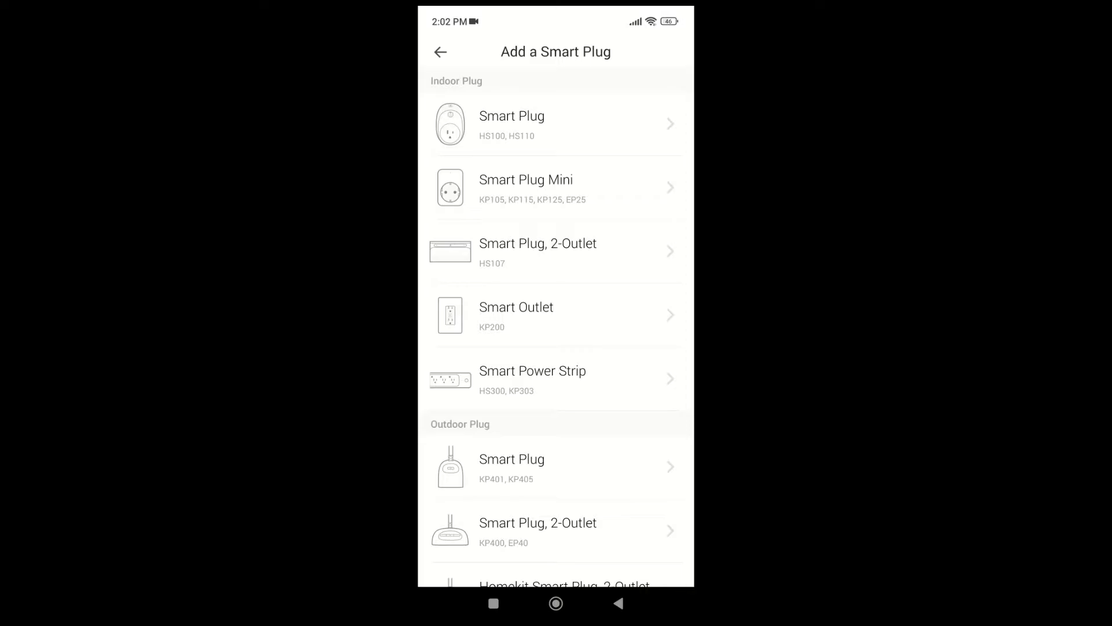
{"action": "left_click", "coordinate": [510, 122]}
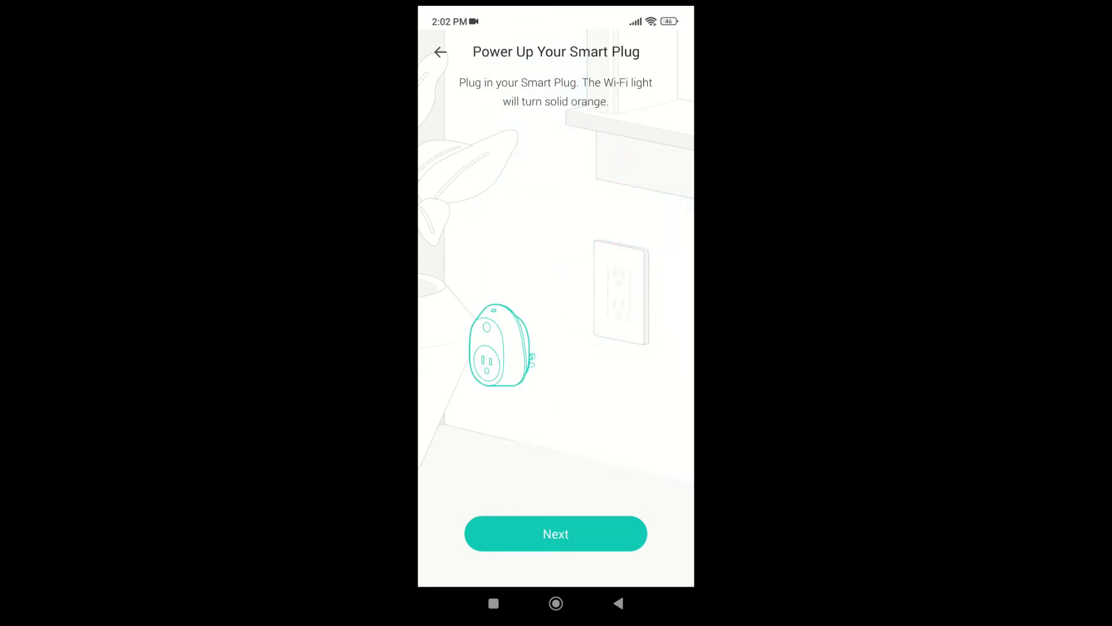
{"action": "left_click", "coordinate": [531, 536]}
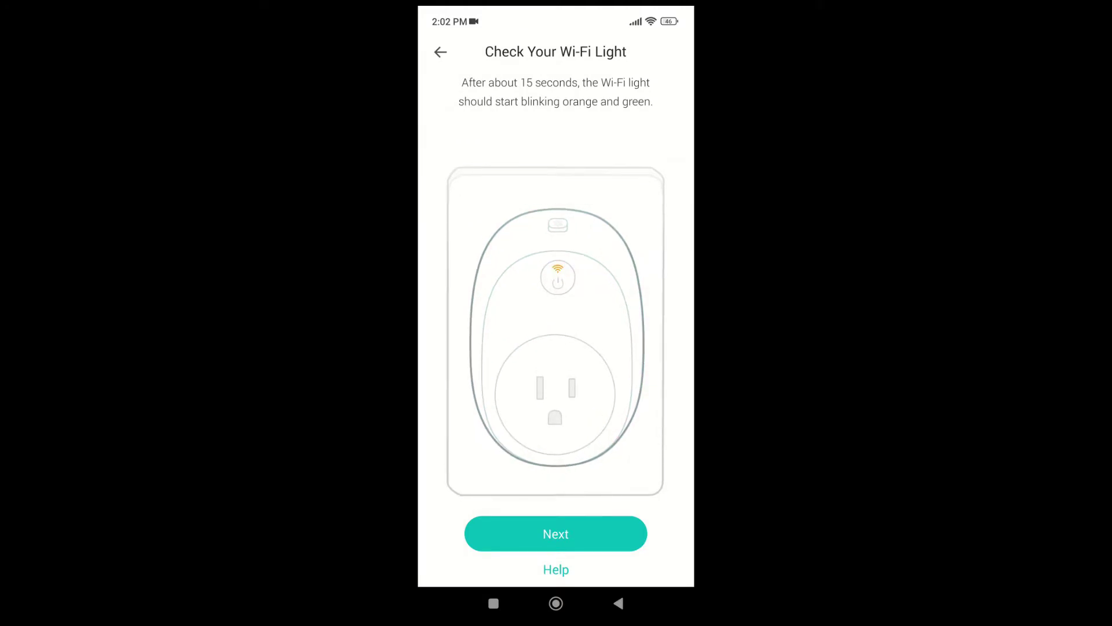
Confirm the blinking Wi-Fi light, allow location, join the plug's temporary Wi-Fi, and verify the connection.
{"action": "left_click", "coordinate": [556, 534]}
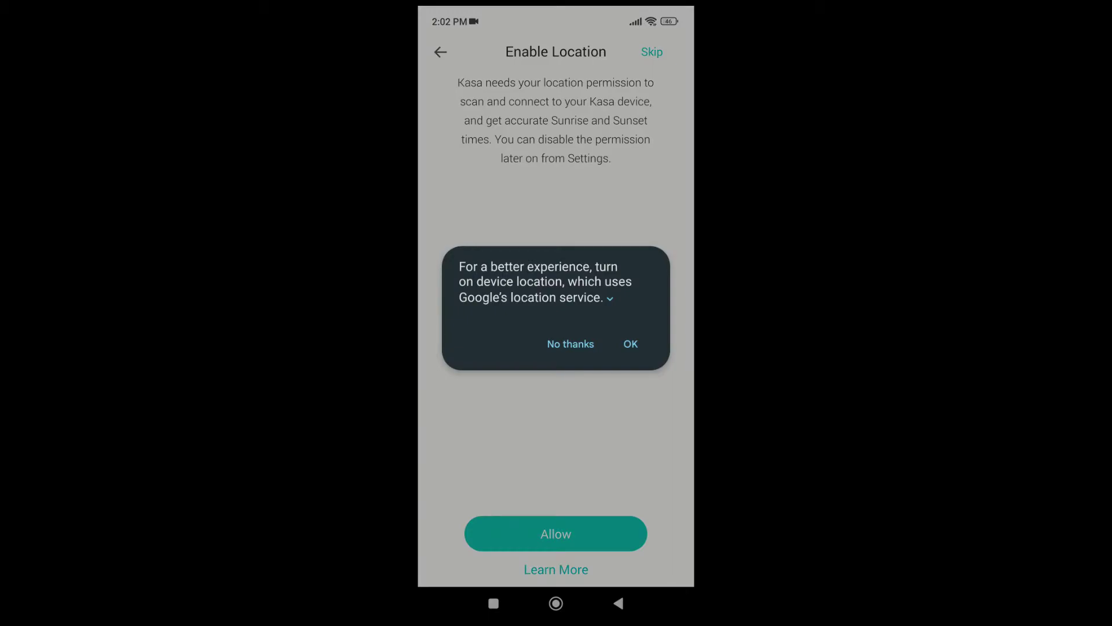
{"action": "left_click", "coordinate": [631, 345]}
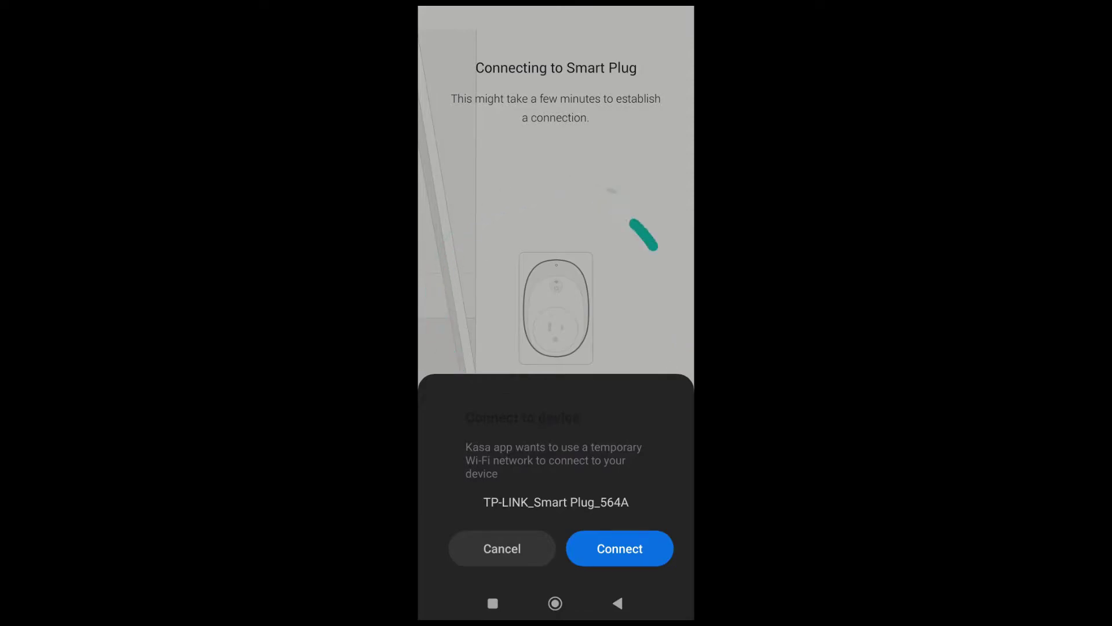
{"action": "left_click", "coordinate": [610, 548]}
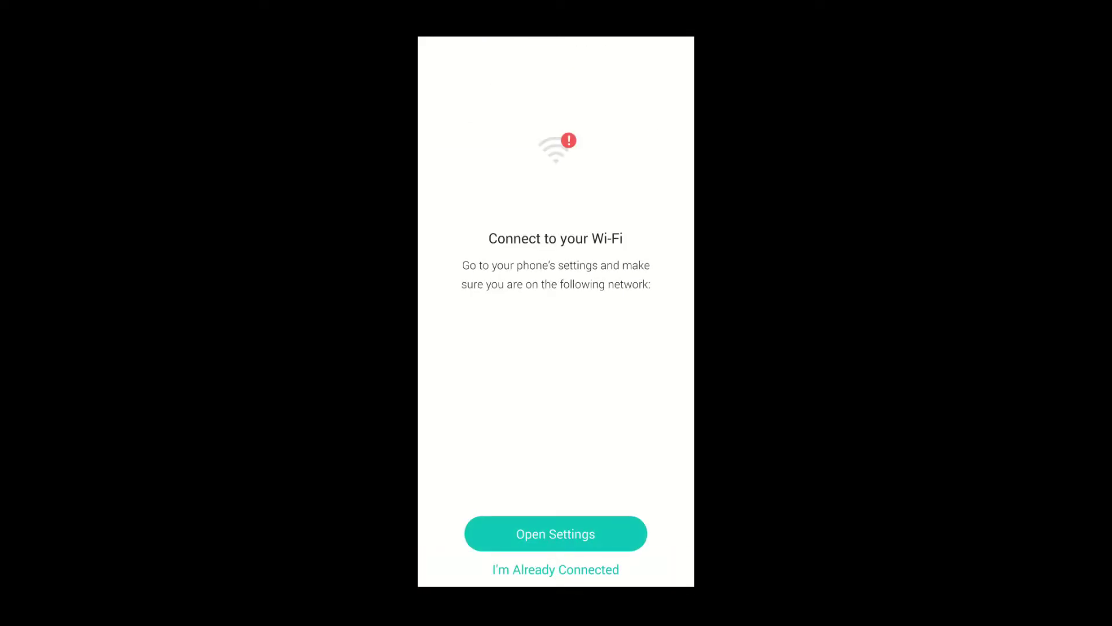
{"action": "left_click", "coordinate": [529, 536]}
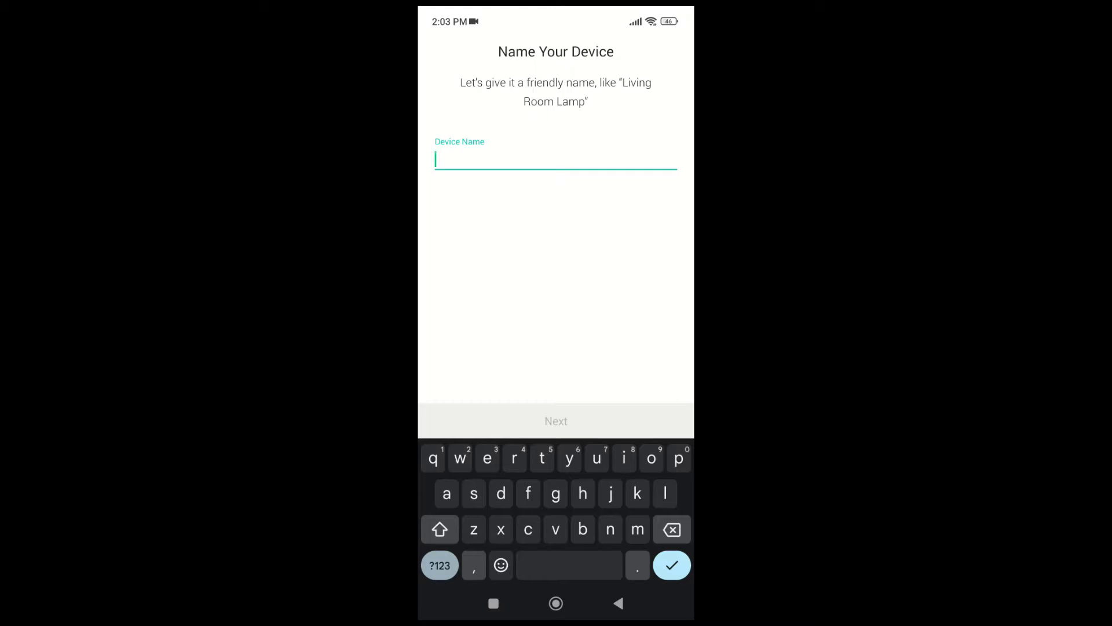
Enter 'demo smart plug' as the Device Name and confirm it.
{"action": "type", "text": "dem"}
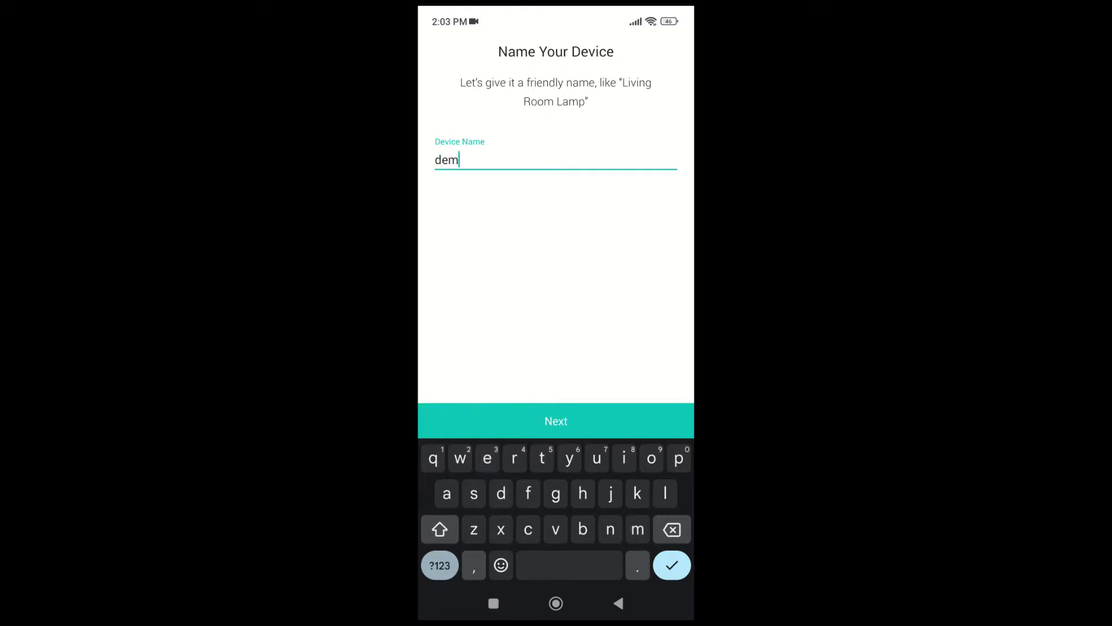
{"action": "type", "text": "o smar"}
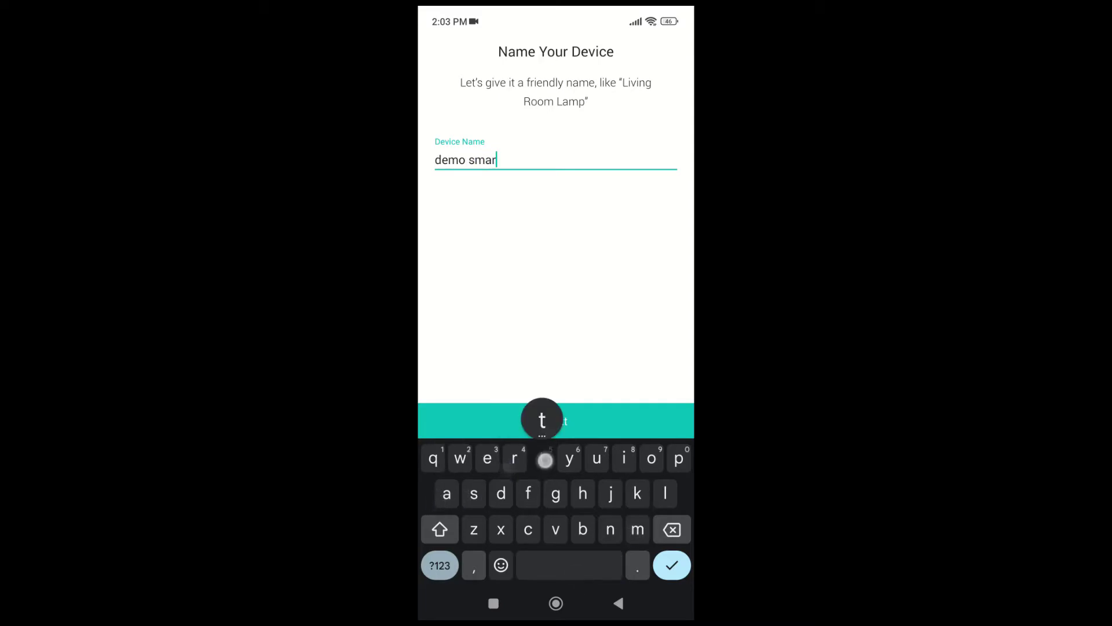
{"action": "type", "text": "t plug"}
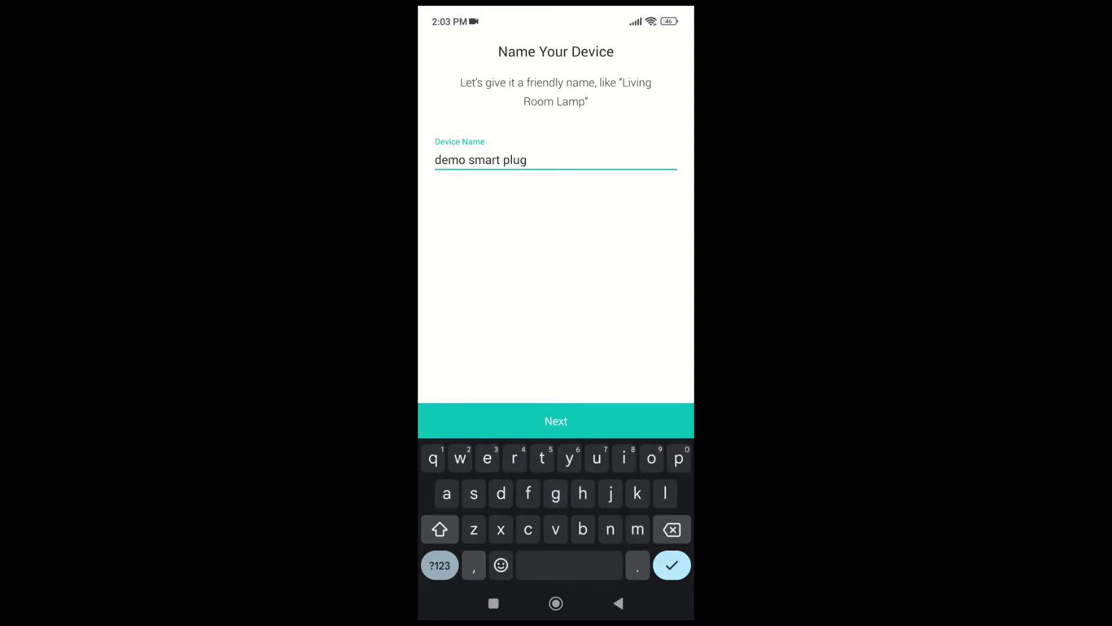
{"action": "key", "text": "Return"}
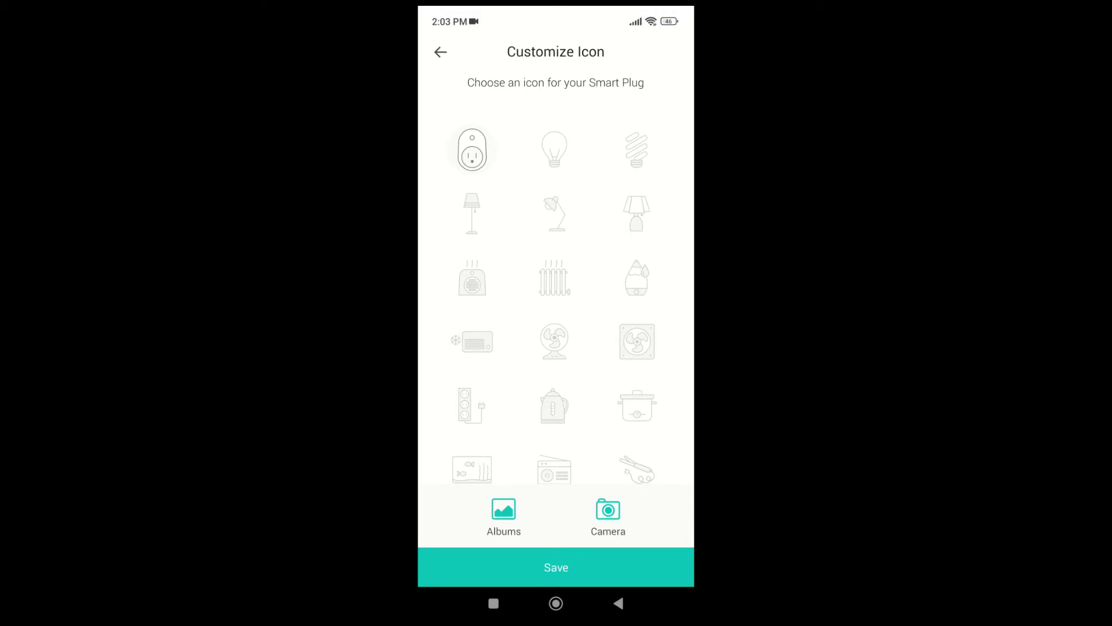
Save the default plug icon and dismiss the Congratulations screen.
{"action": "left_click", "coordinate": [556, 567]}
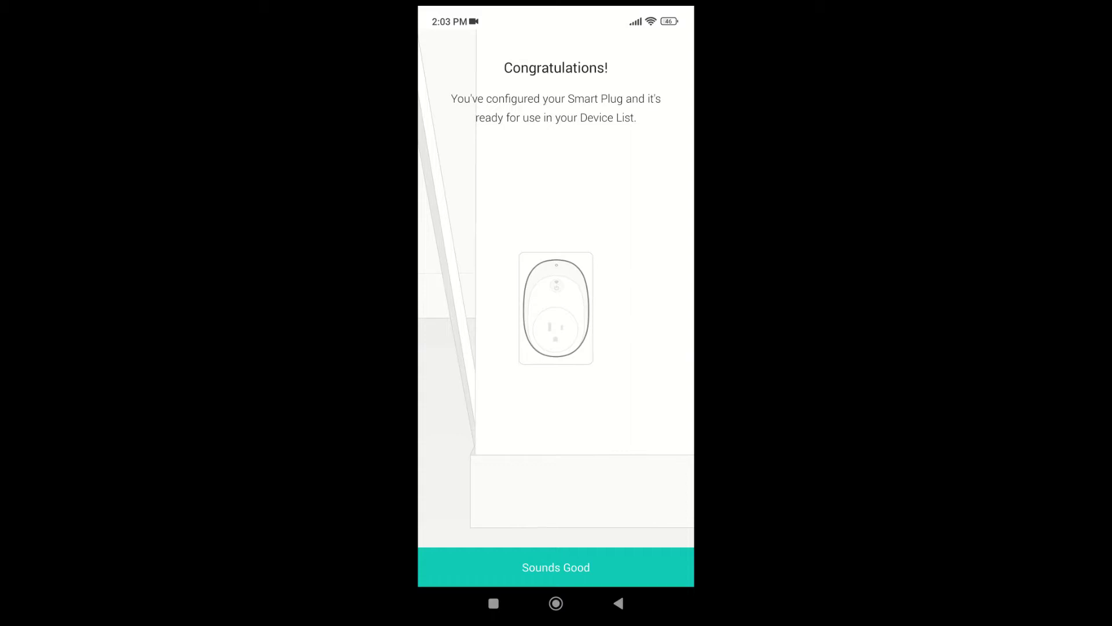
{"action": "left_click", "coordinate": [556, 568]}
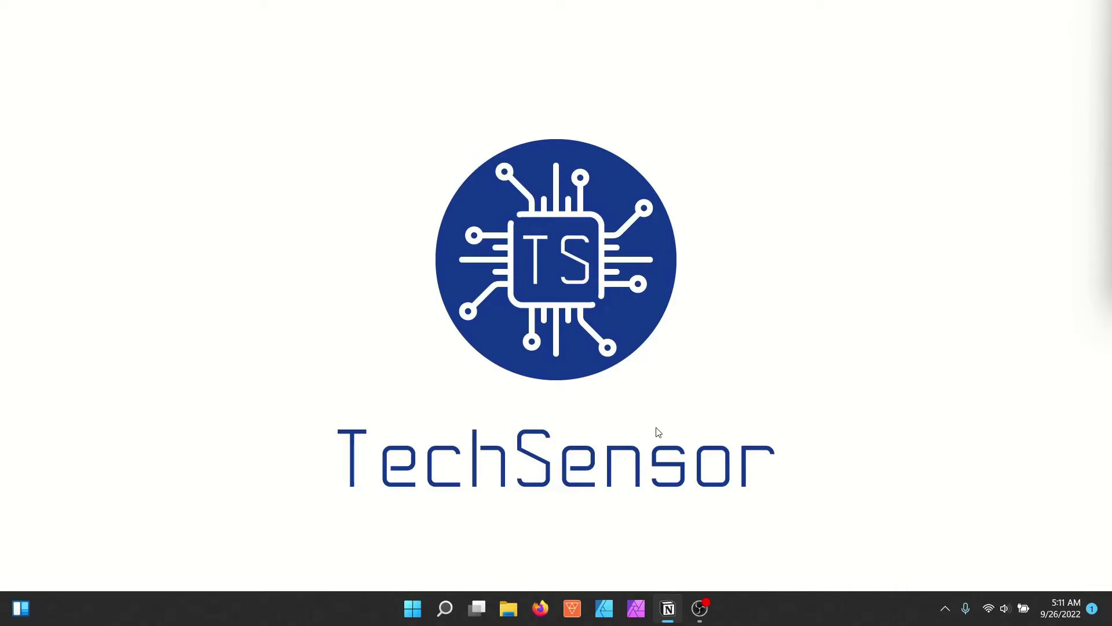
Open homeassistant.local:8123 in a new Firefox tab.
{"action": "left_click", "coordinate": [549, 616]}
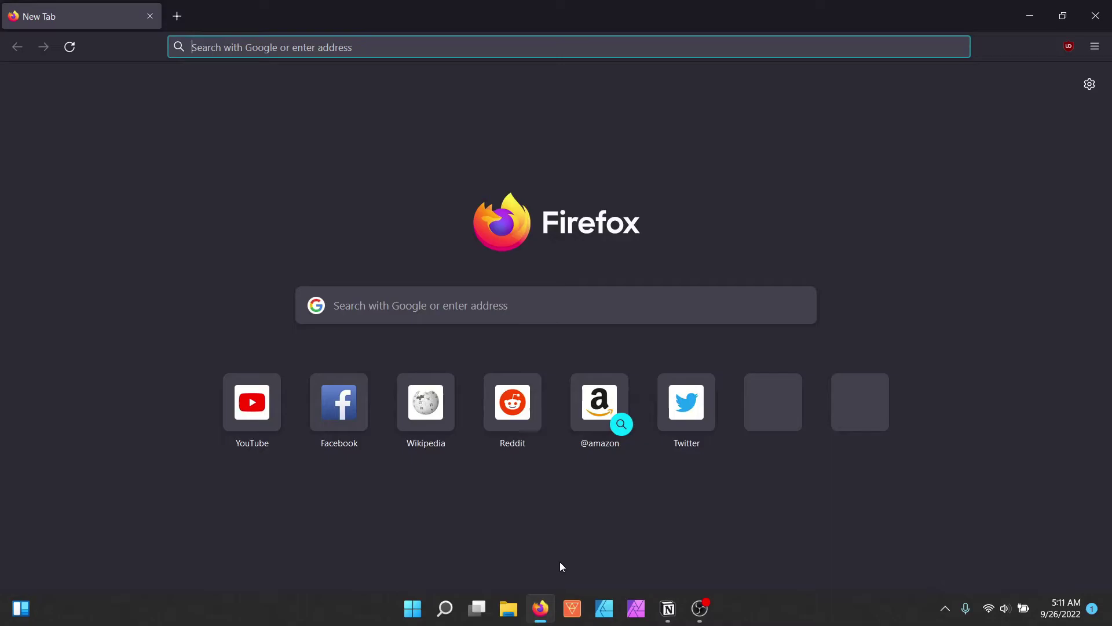
{"action": "type", "text": "homea"}
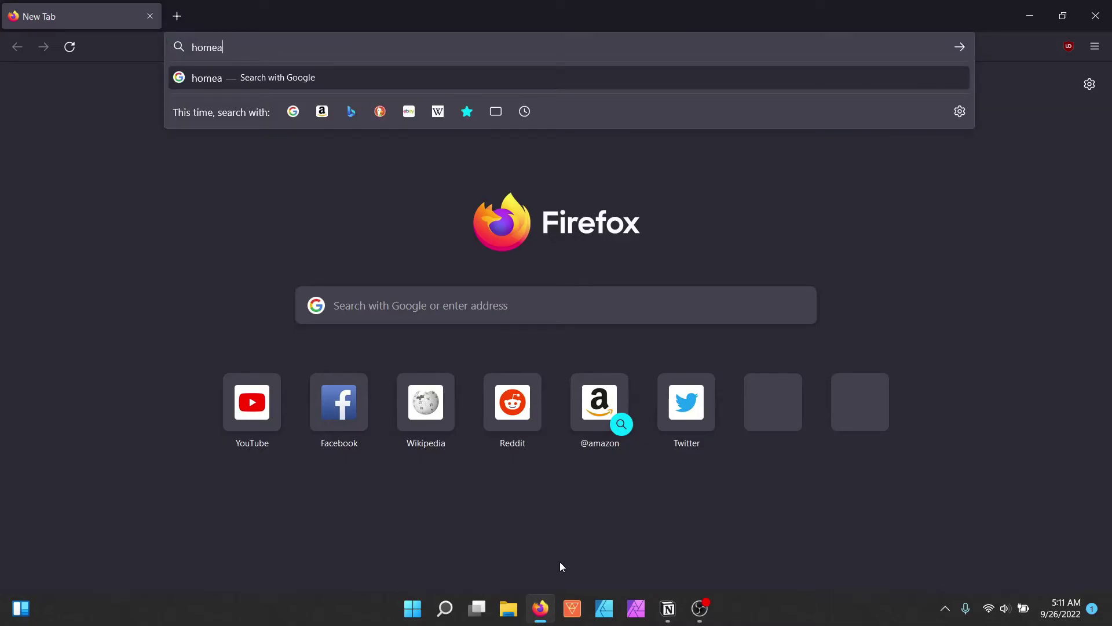
{"action": "type", "text": "ssistant"}
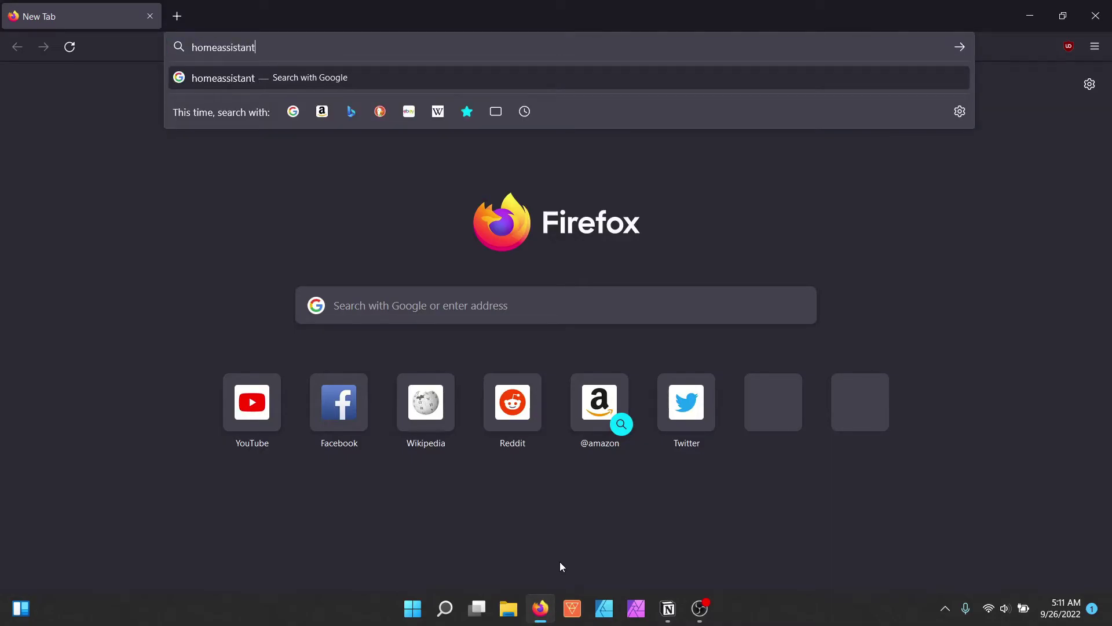
{"action": "type", "text": ".local"}
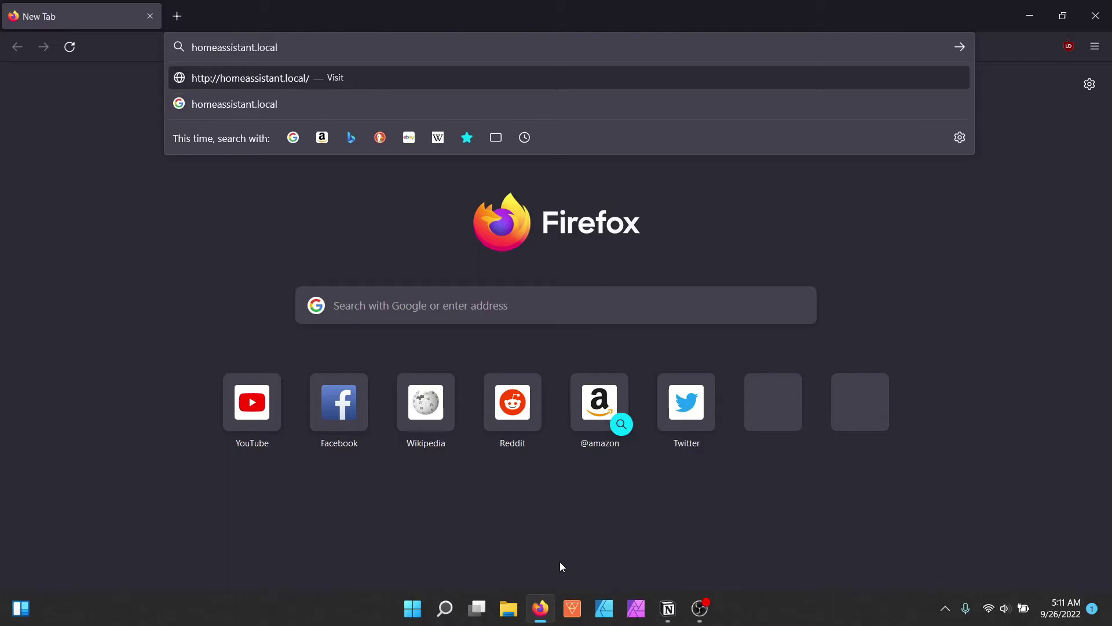
{"action": "type", "text": ":8123"}
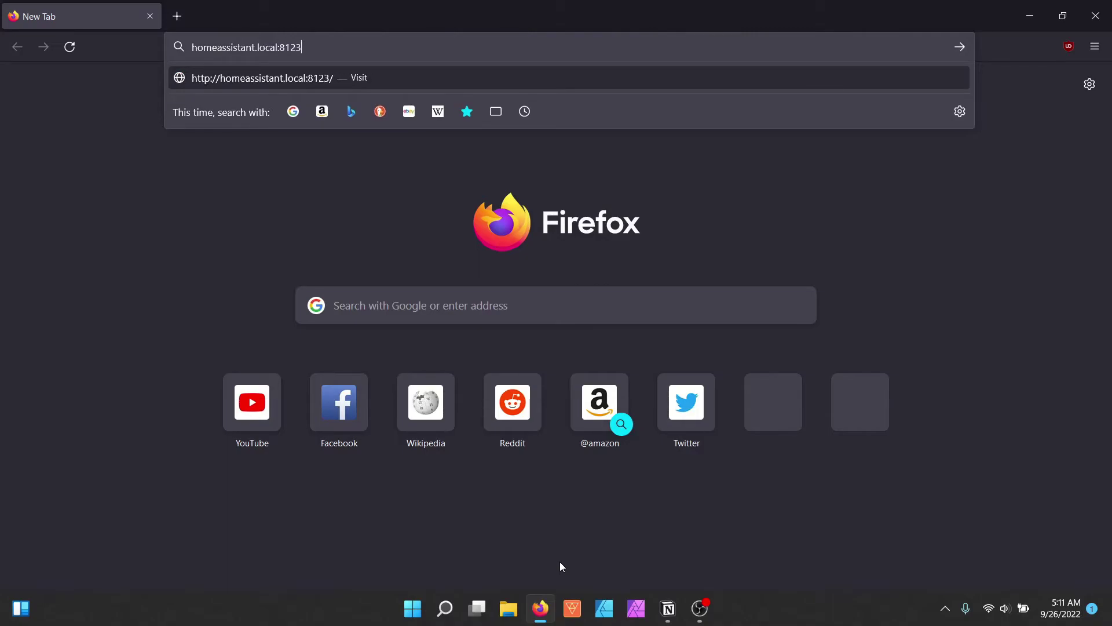
{"action": "key", "text": "Return"}
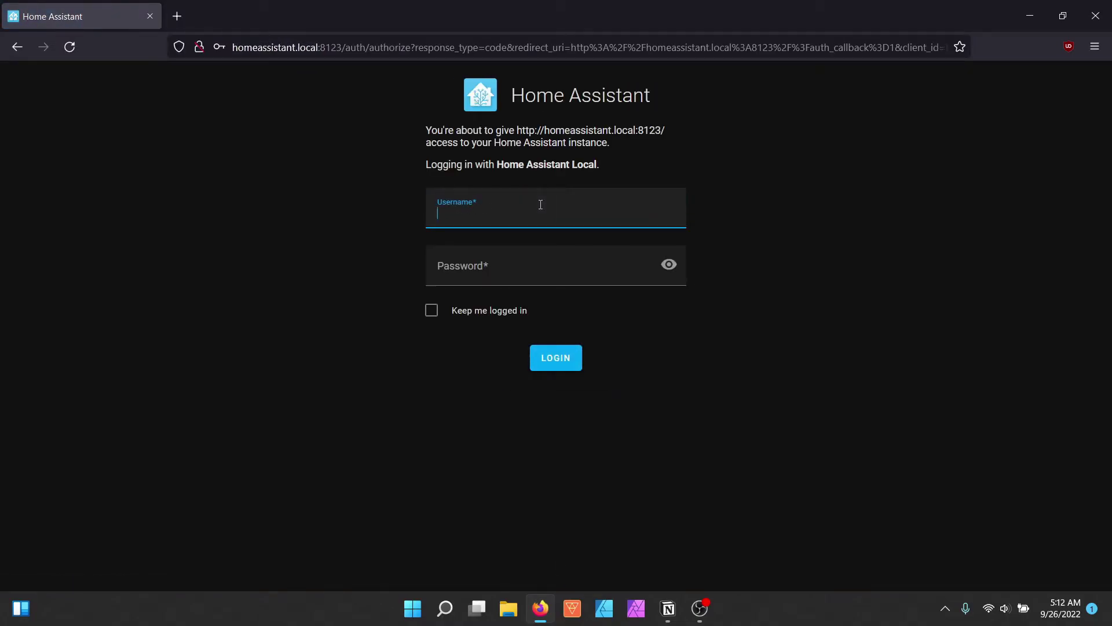
Log in to Home Assistant with the account's username and password.
{"action": "type", "text": "TechSensor"}
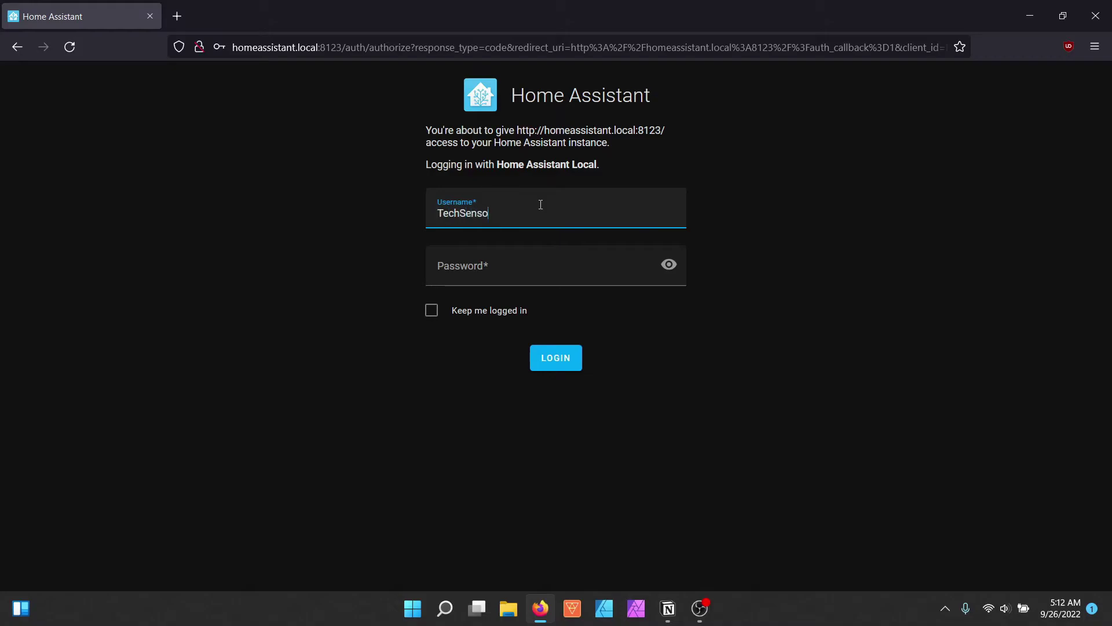
{"action": "key", "text": "Tab"}
{"action": "type", "text": "••••••••••"}
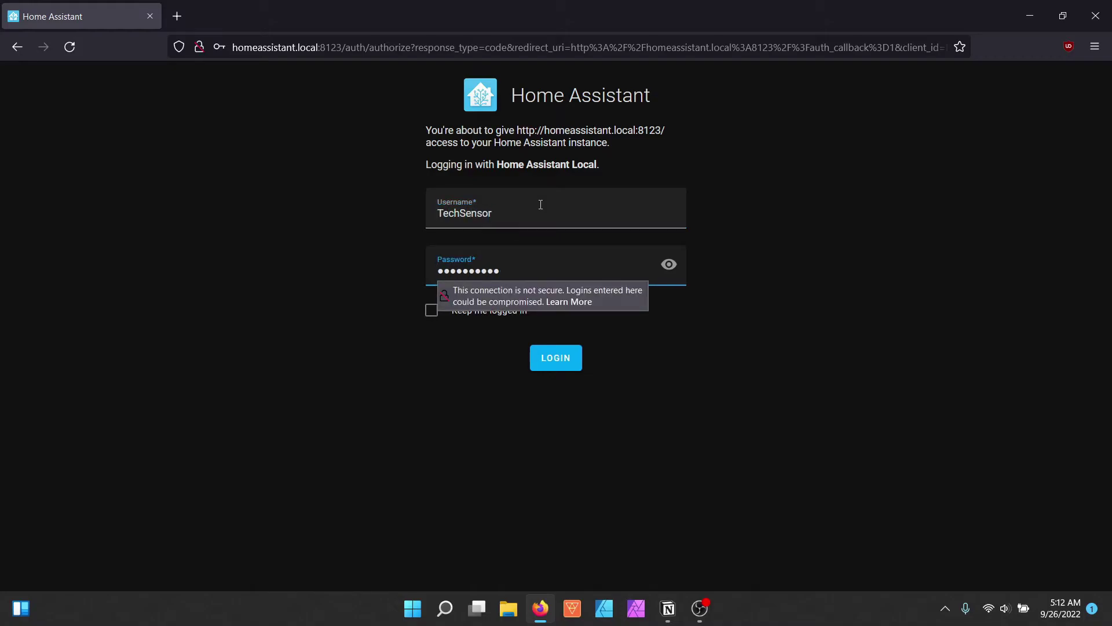
{"action": "left_click", "coordinate": [552, 349]}
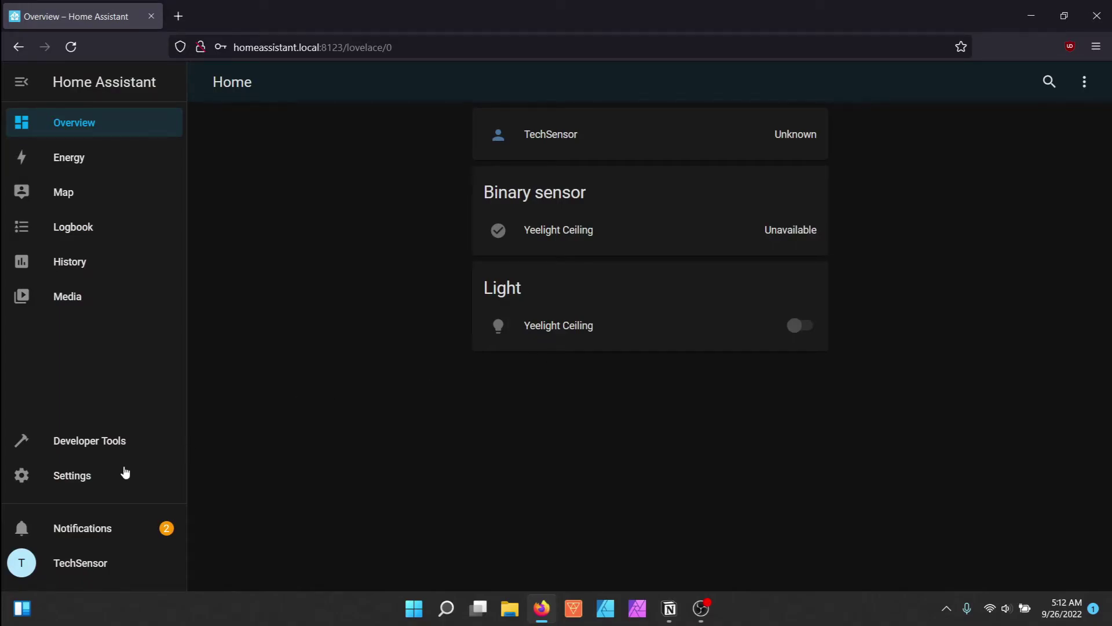
Go to Settings > Devices & Services to view the Integrations list.
{"action": "left_click", "coordinate": [74, 481]}
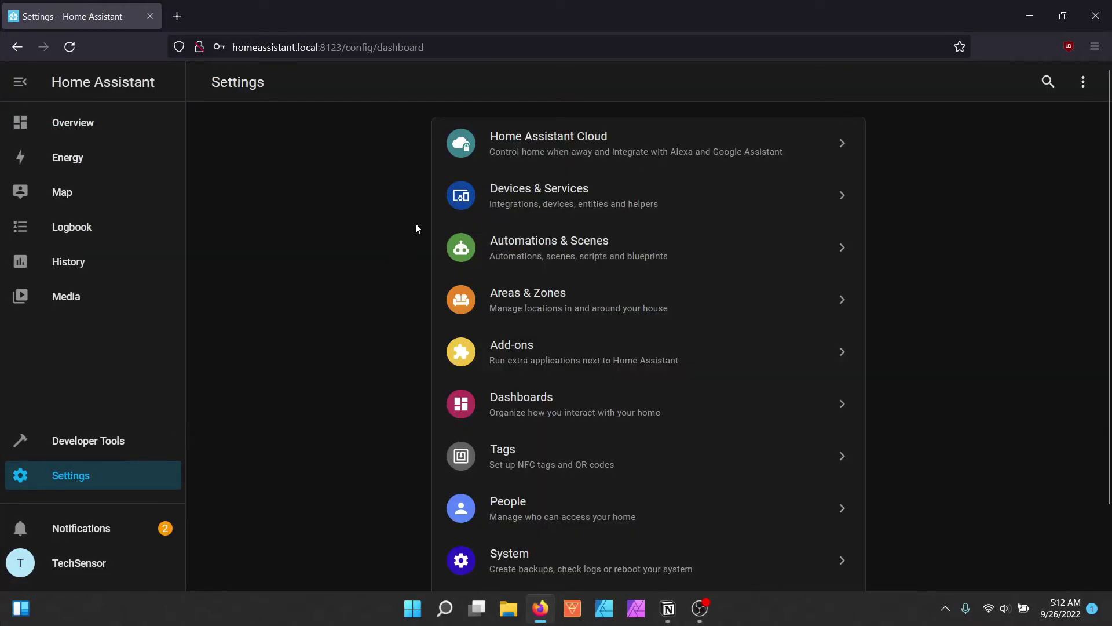
{"action": "left_click", "coordinate": [536, 196]}
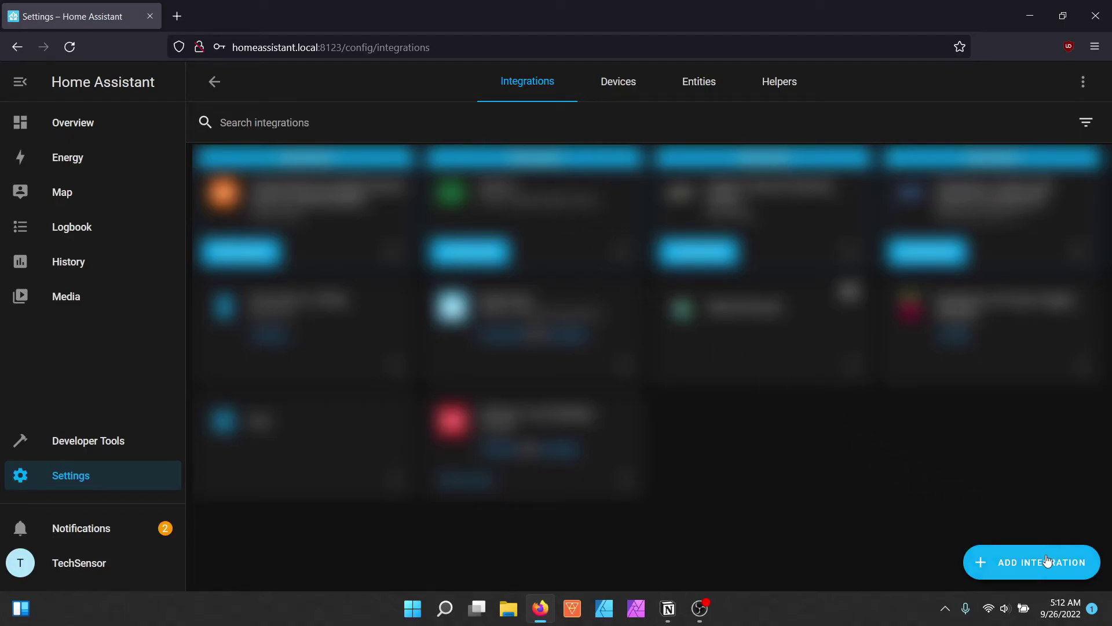
Add the TP-Link Kasa Smart integration with an empty Host to discover devices.
{"action": "left_click", "coordinate": [1005, 563]}
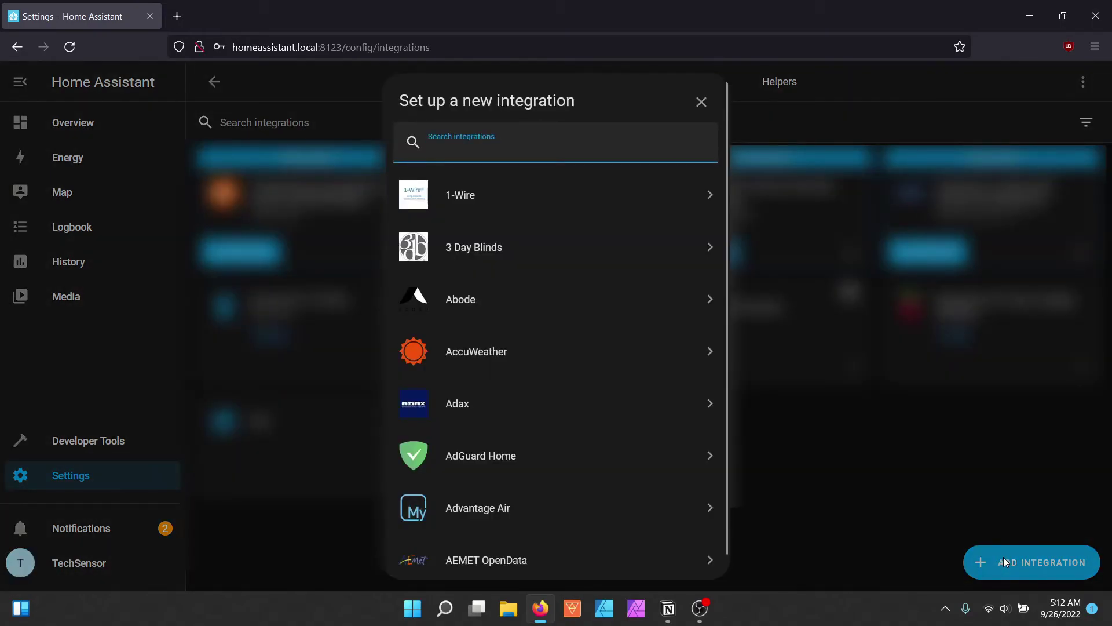
{"action": "type", "text": "tp"}
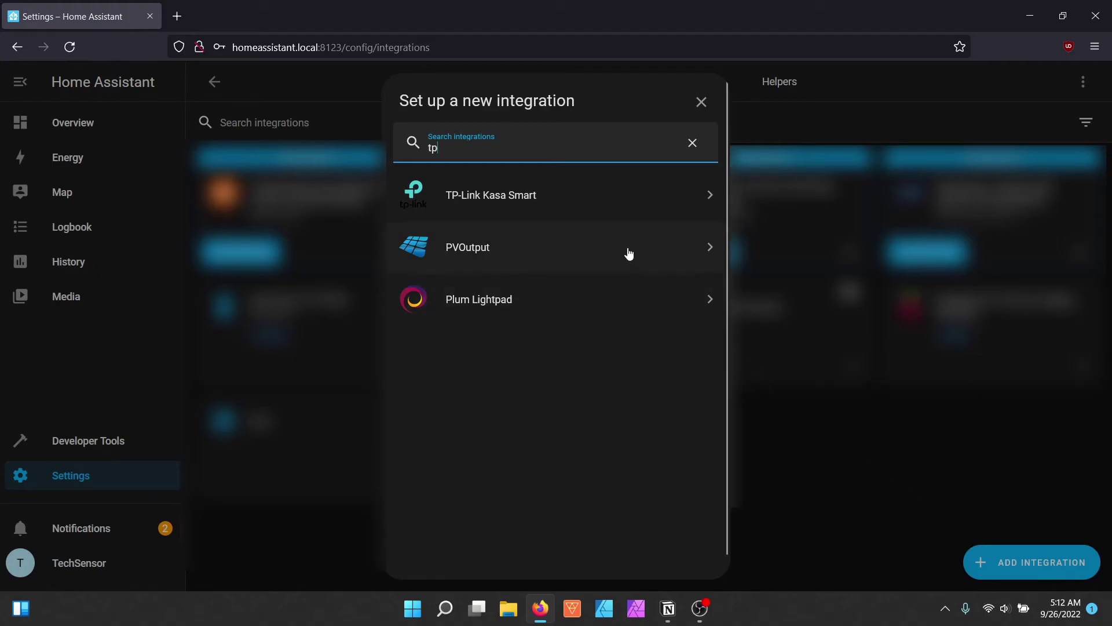
{"action": "left_click", "coordinate": [591, 198]}
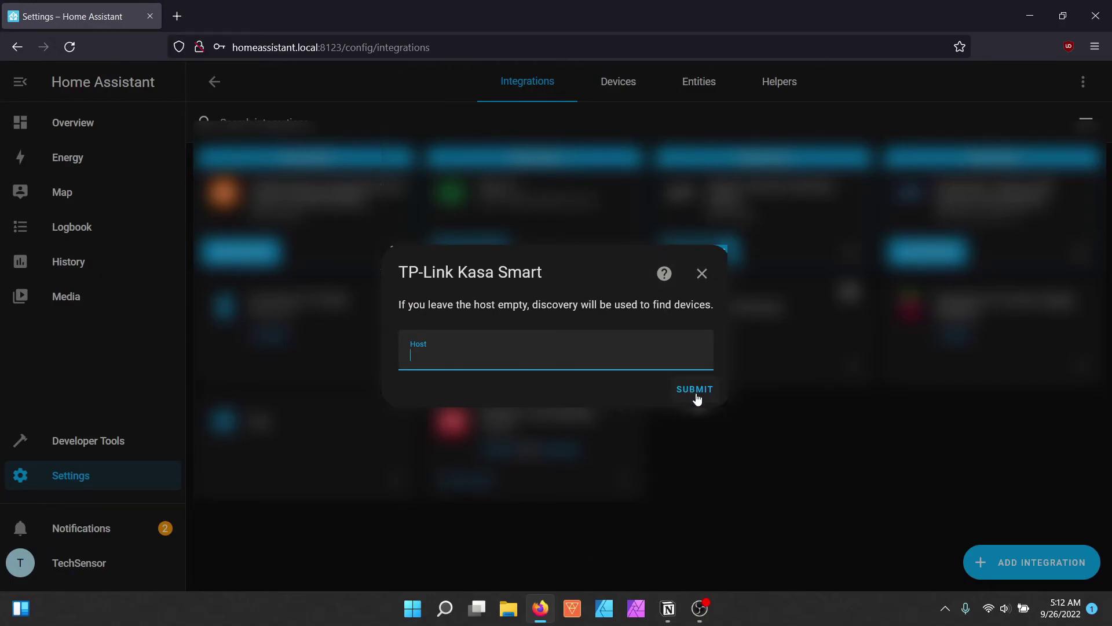
{"action": "left_click", "coordinate": [696, 394]}
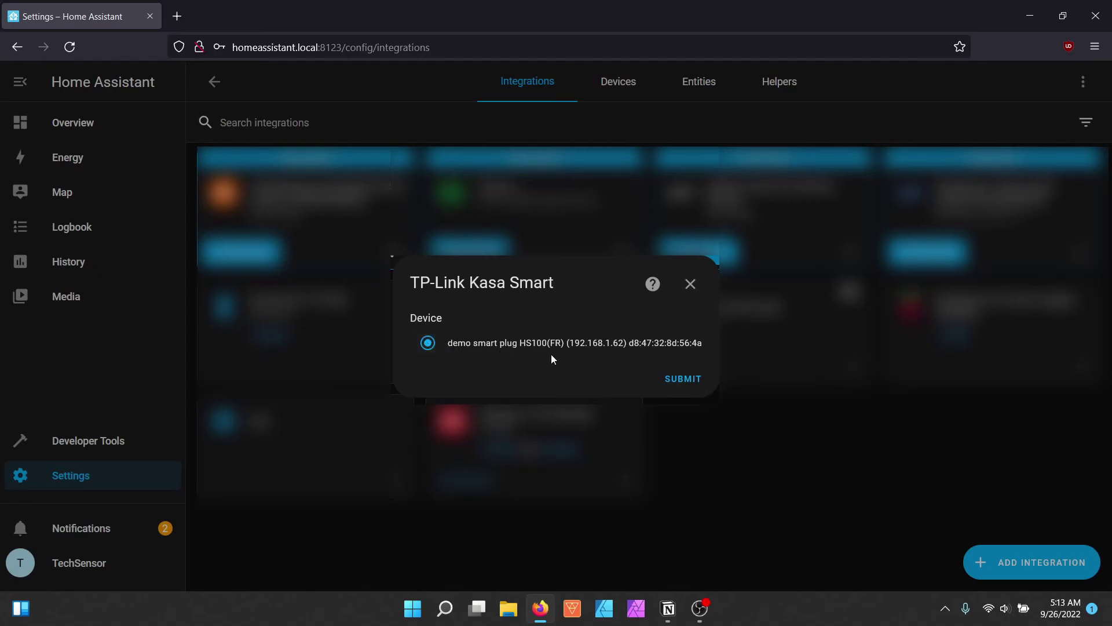
Confirm the discovered demo smart plug, set its area to Living Room, and finish.
{"action": "left_click", "coordinate": [698, 379]}
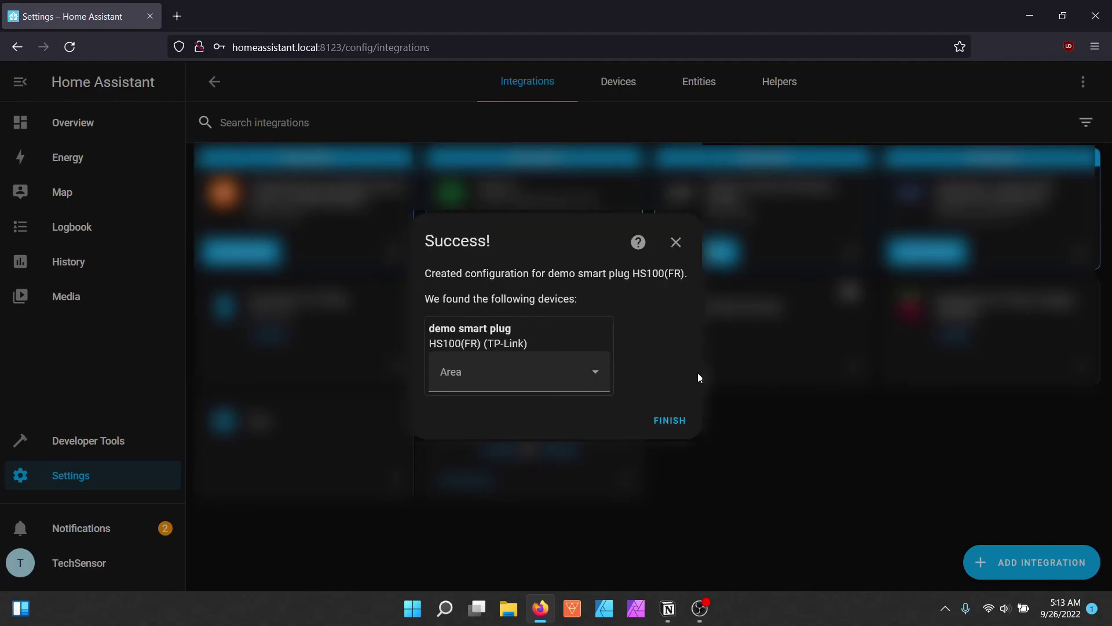
{"action": "left_click", "coordinate": [599, 381]}
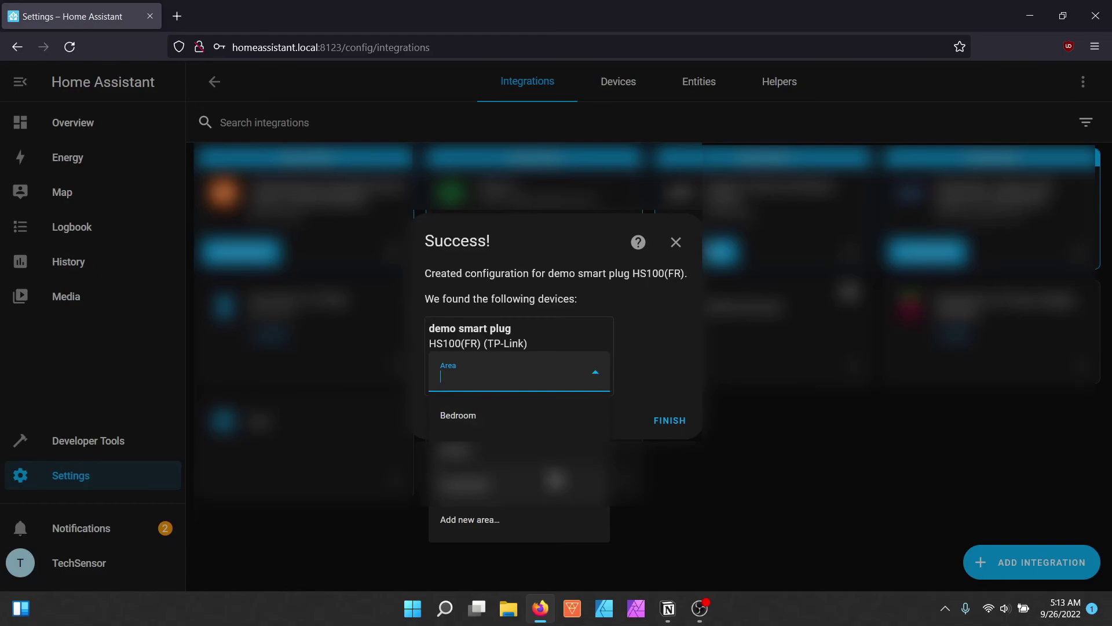
{"action": "left_click", "coordinate": [553, 486]}
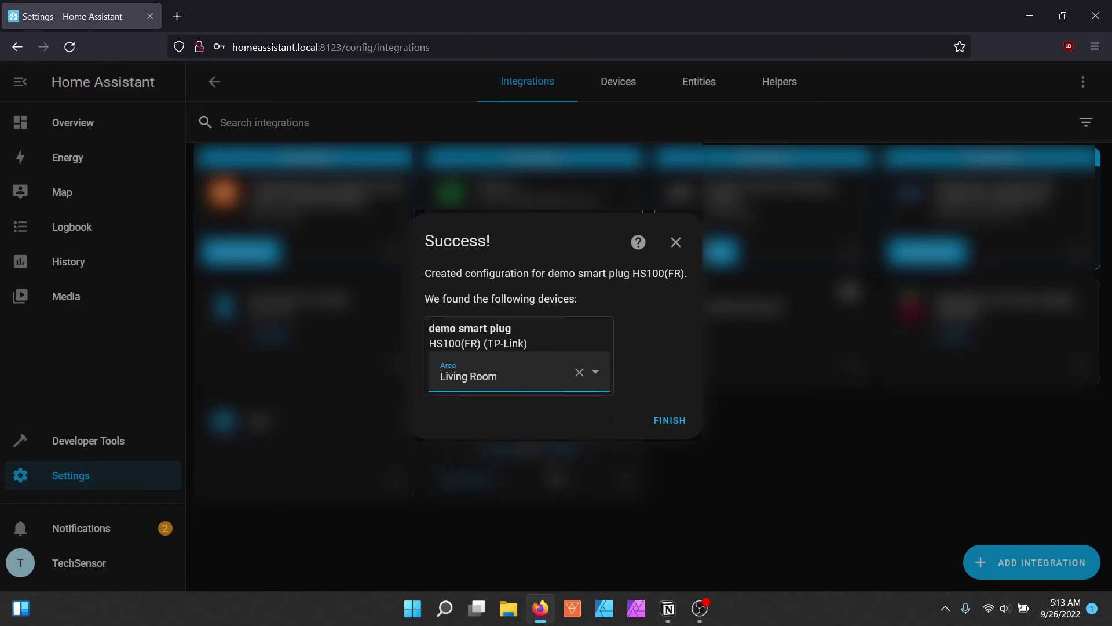
{"action": "left_click", "coordinate": [670, 429]}
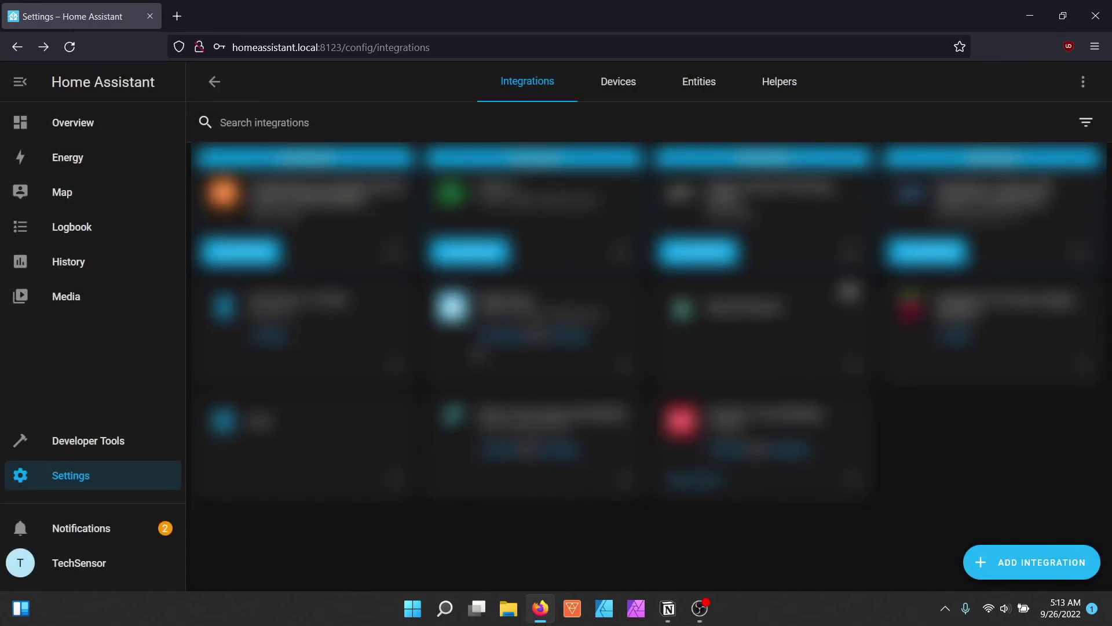
On the Overview dashboard, toggle the Living Room demo smart plug off and on twice, leaving it on.
{"action": "left_click", "coordinate": [124, 127]}
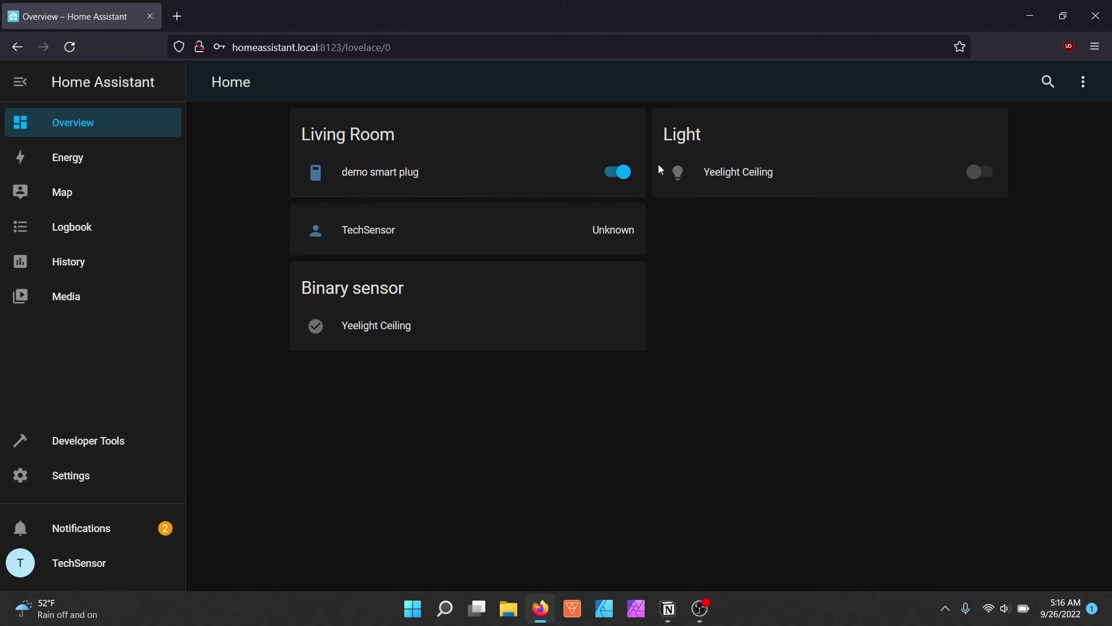
{"action": "left_click", "coordinate": [623, 178]}
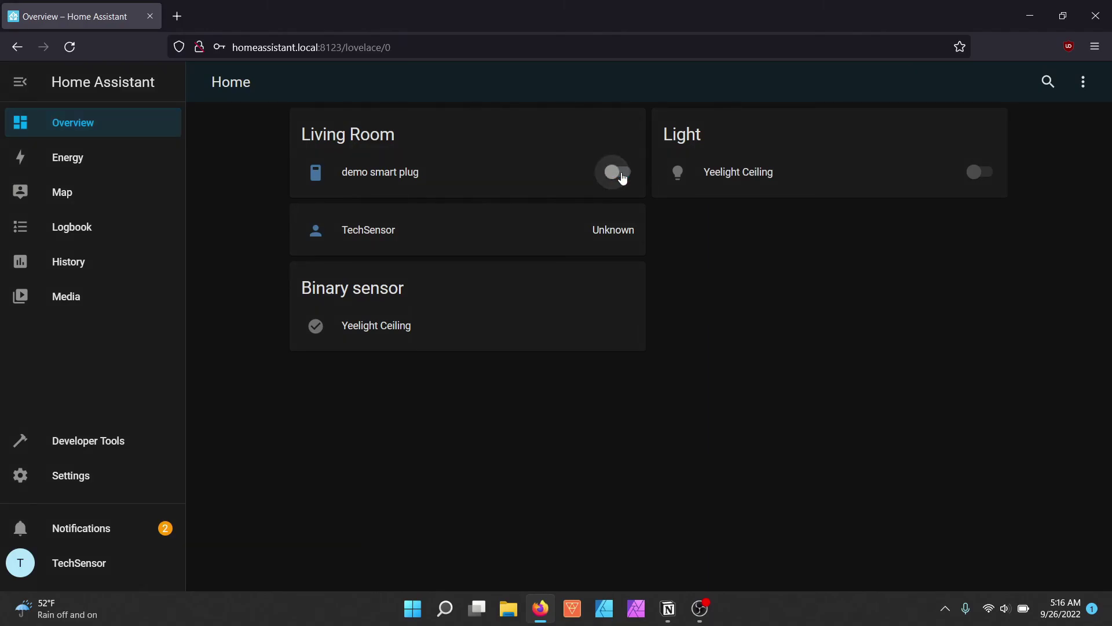
{"action": "left_click", "coordinate": [623, 177]}
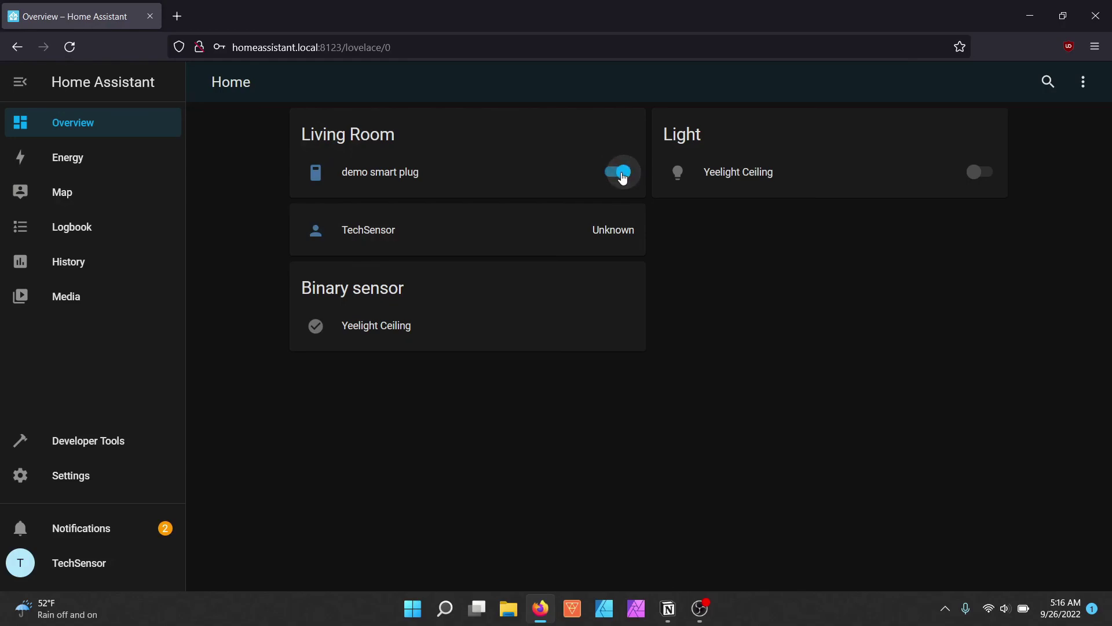
{"action": "left_click", "coordinate": [623, 178]}
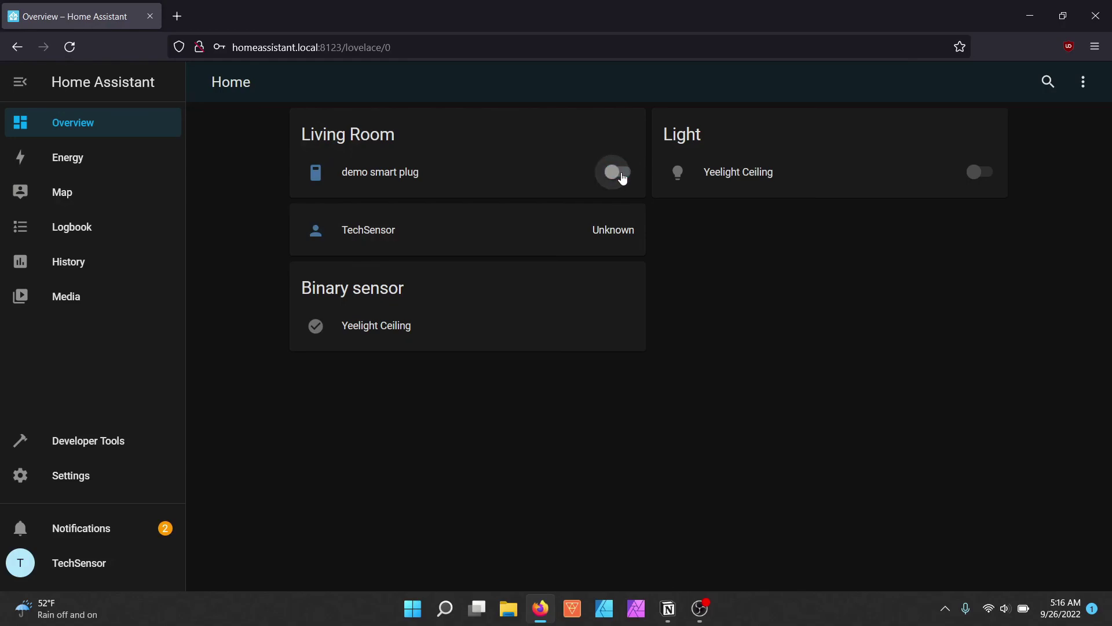
{"action": "left_click", "coordinate": [623, 178]}
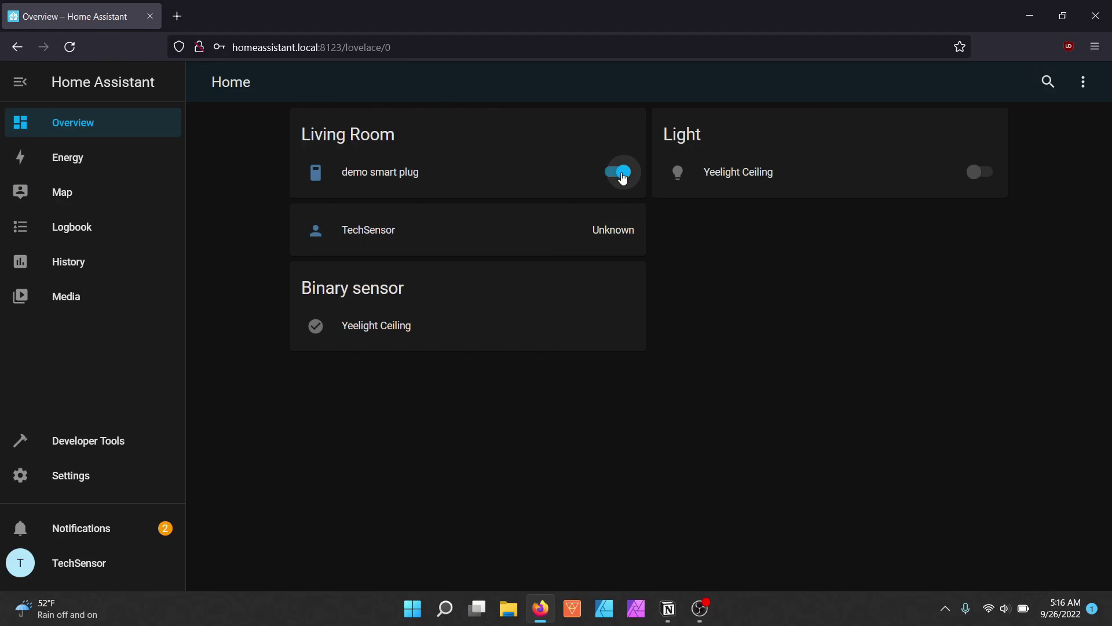